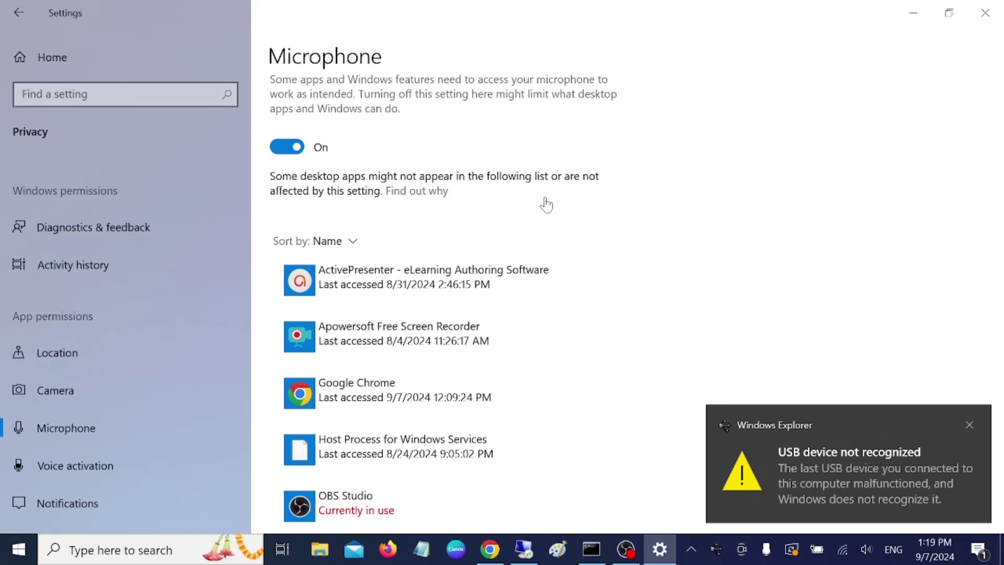
- Dismiss the Microphone privacy Settings page so the Windows desktop is showing
key("super+d")
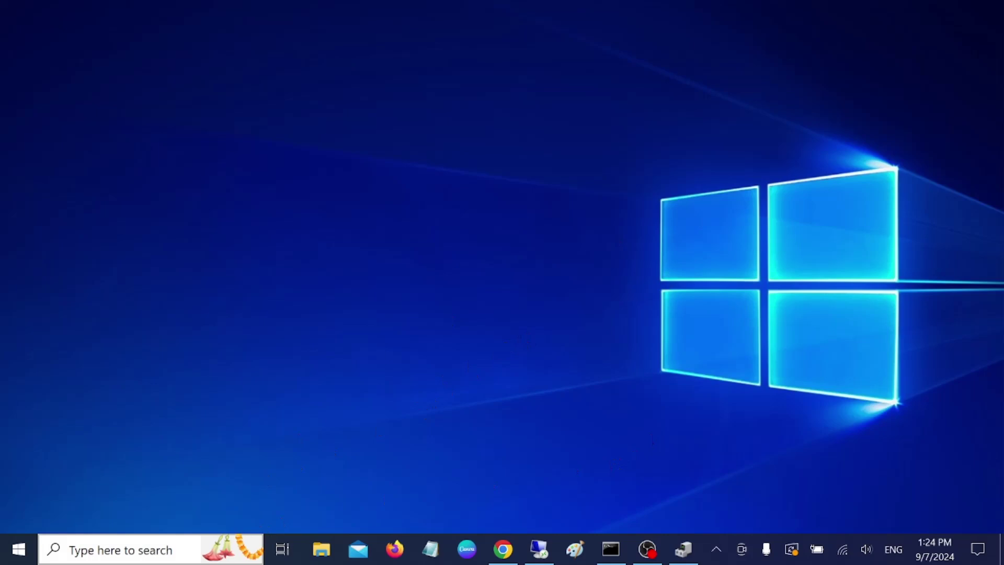
- Search 'devi' from the taskbar and launch Device Manager
left_click(130, 549)
type("dev")
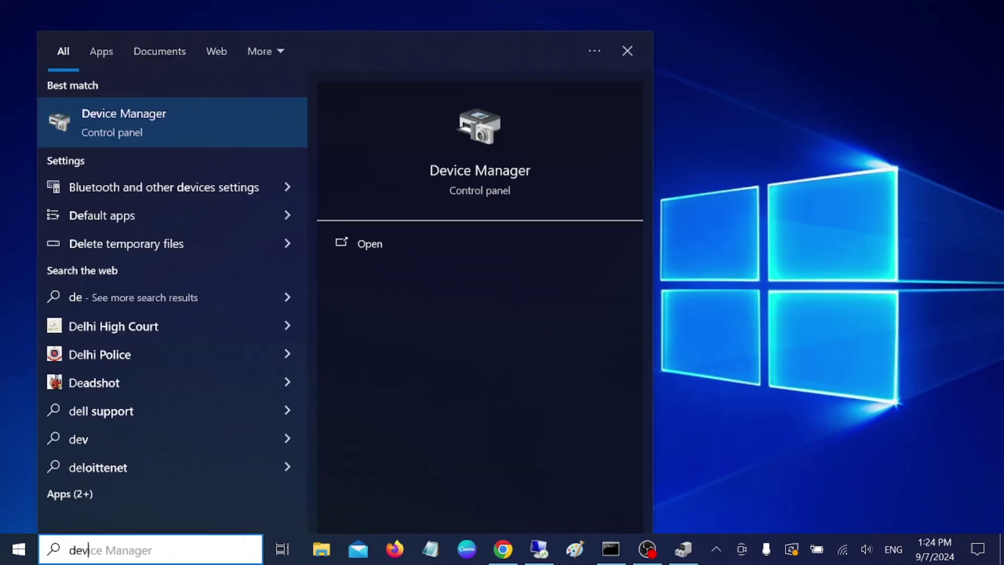
type("i")
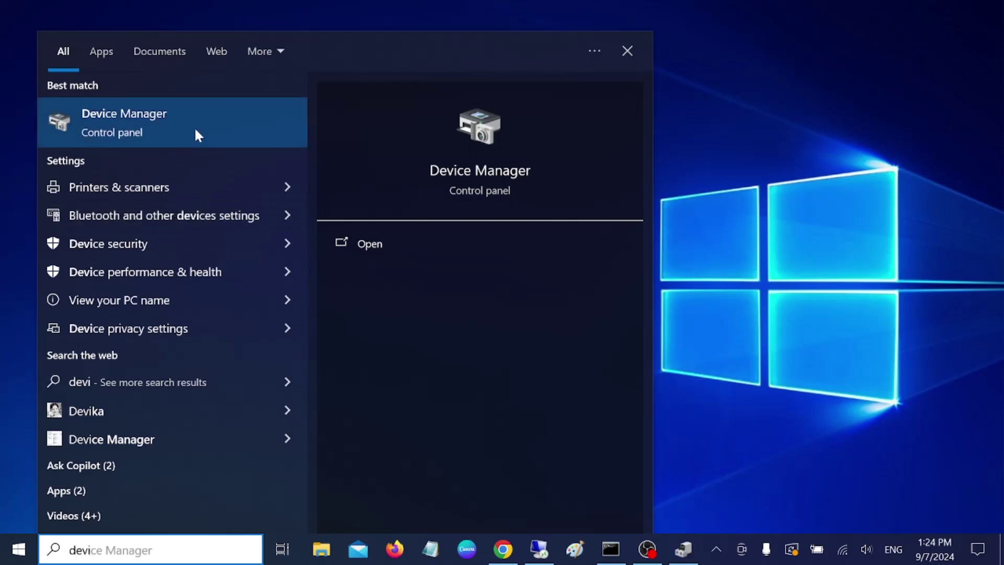
left_click(198, 135)
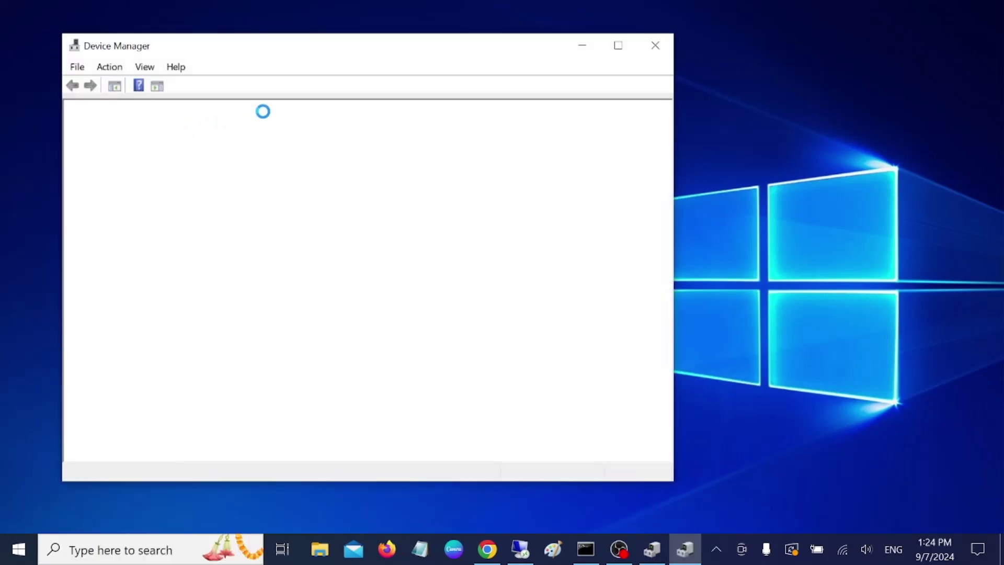
- Maximize Device Manager, expand Universal Serial Bus controllers, and select Unknown USB Device
left_click_drag(305, 43, 407, 65)
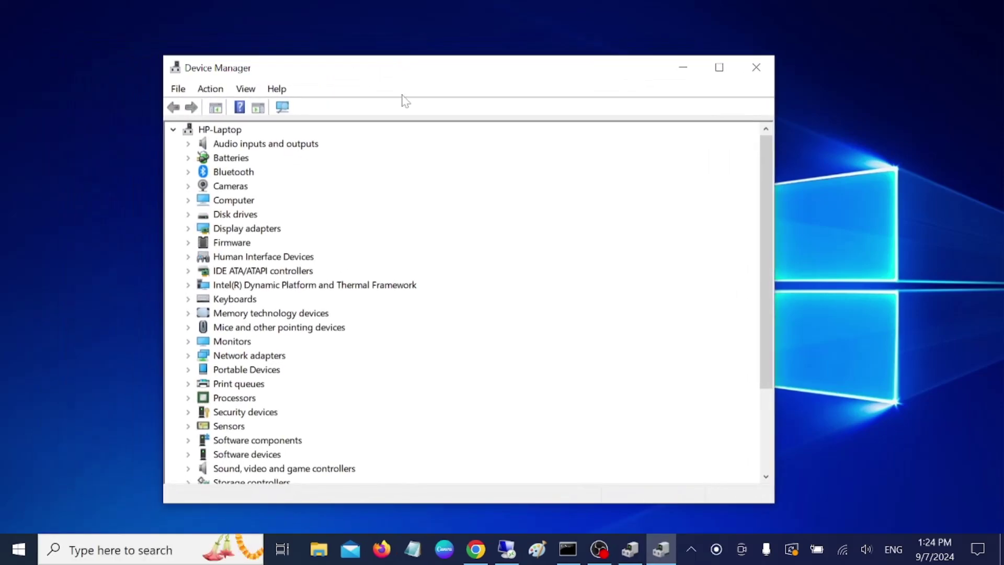
scroll(359, 375, "down", 3)
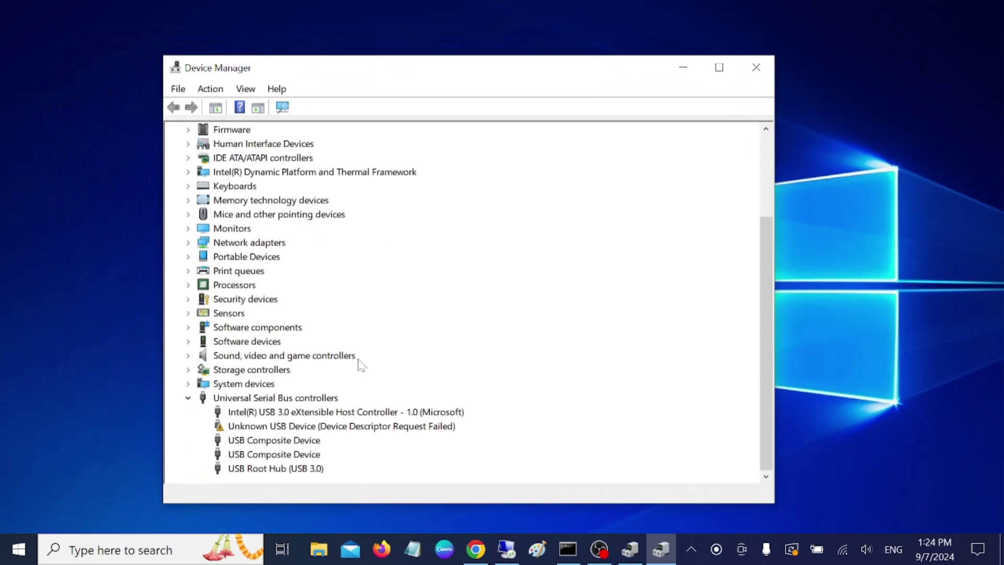
left_click(195, 400)
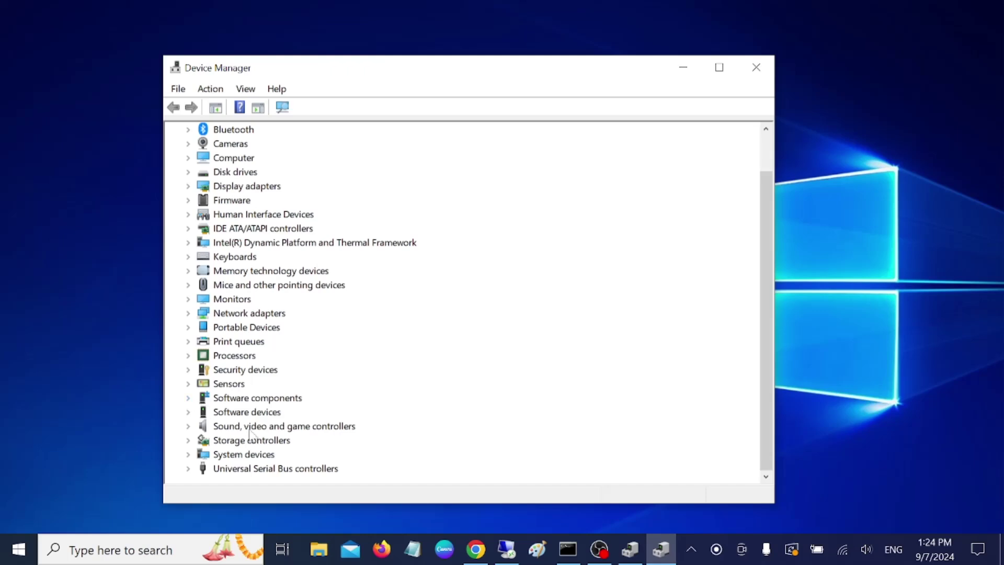
left_click(195, 469)
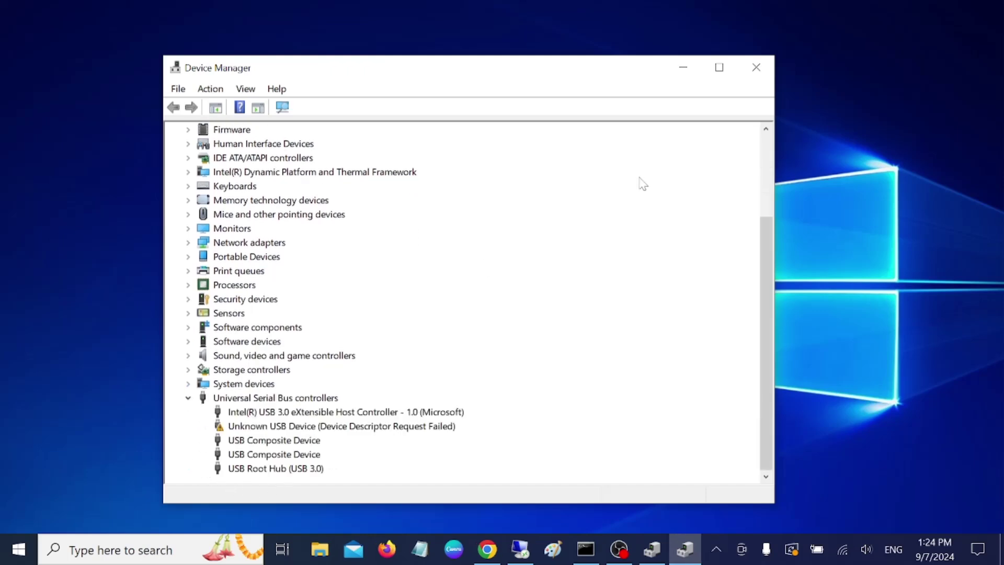
left_click(719, 67)
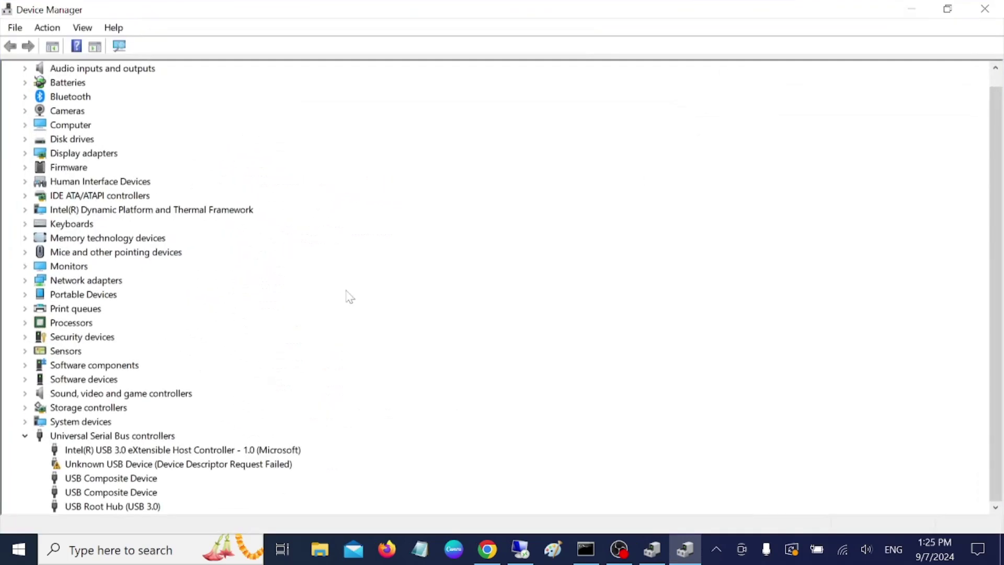
left_click(141, 465)
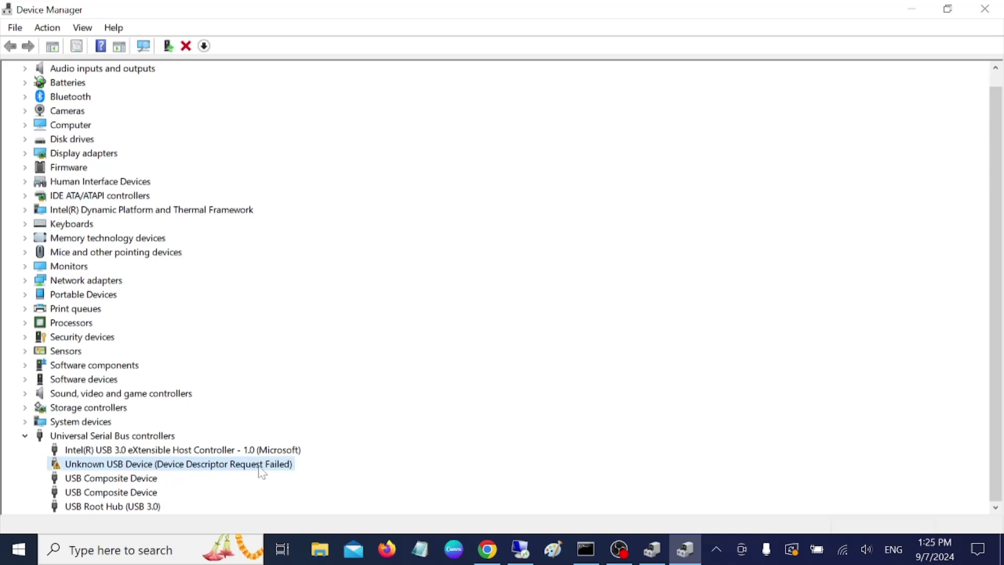
- Disable the Unknown USB Device and confirm with Yes
right_click(151, 467)
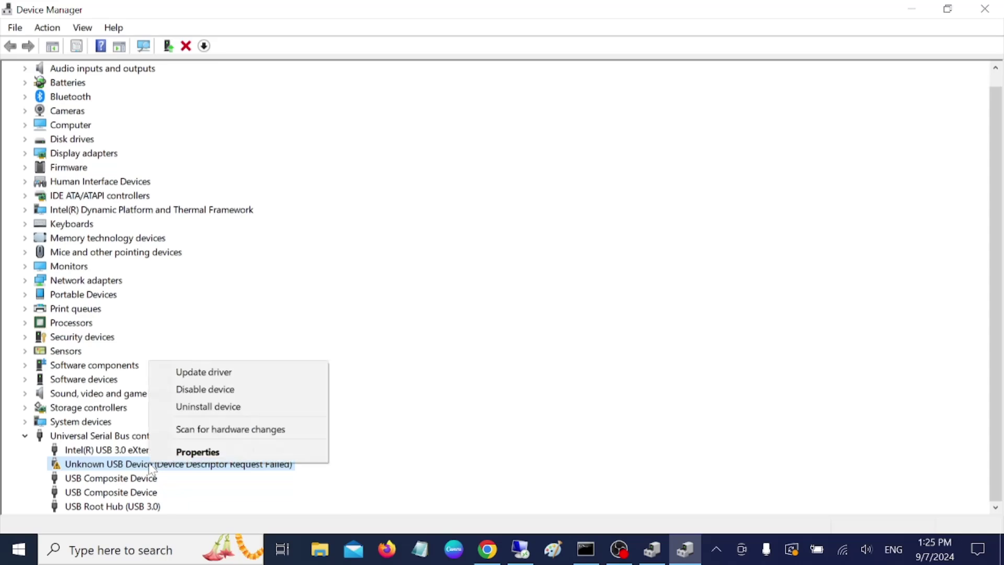
left_click(207, 389)
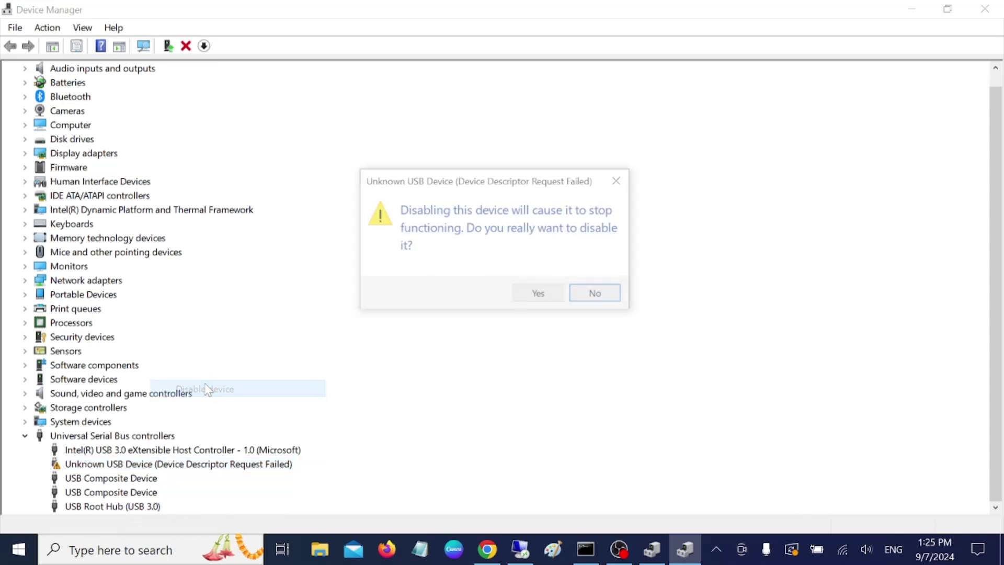
left_click(539, 296)
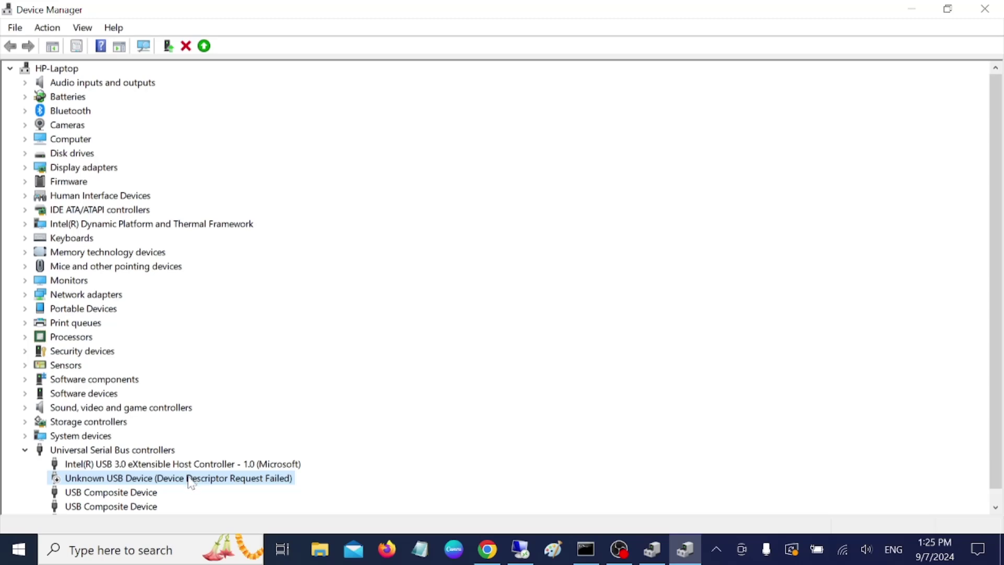
- Re-enable the device, then select the Intel USB 3.0 eXtensible Host Controller
right_click(191, 483)
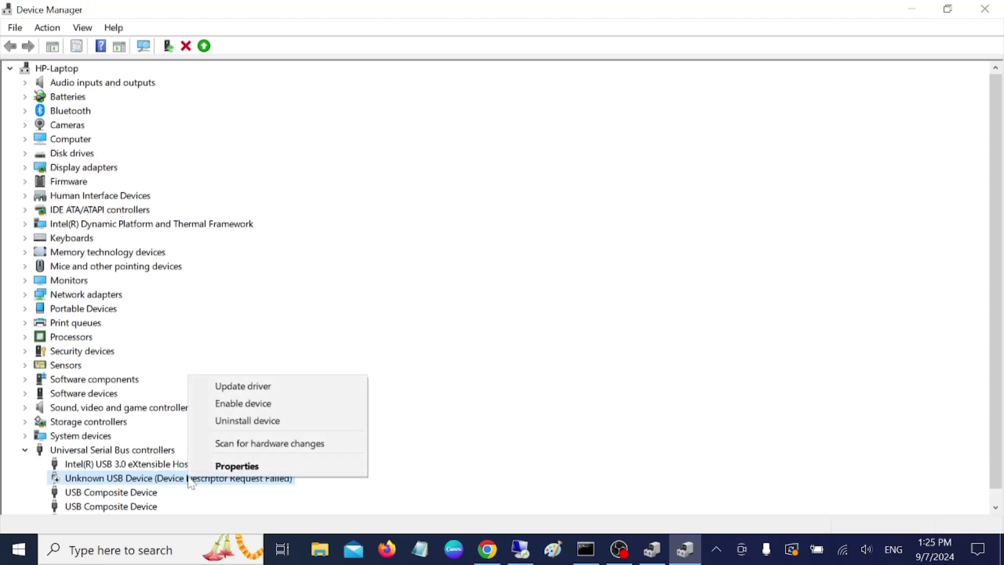
left_click(244, 403)
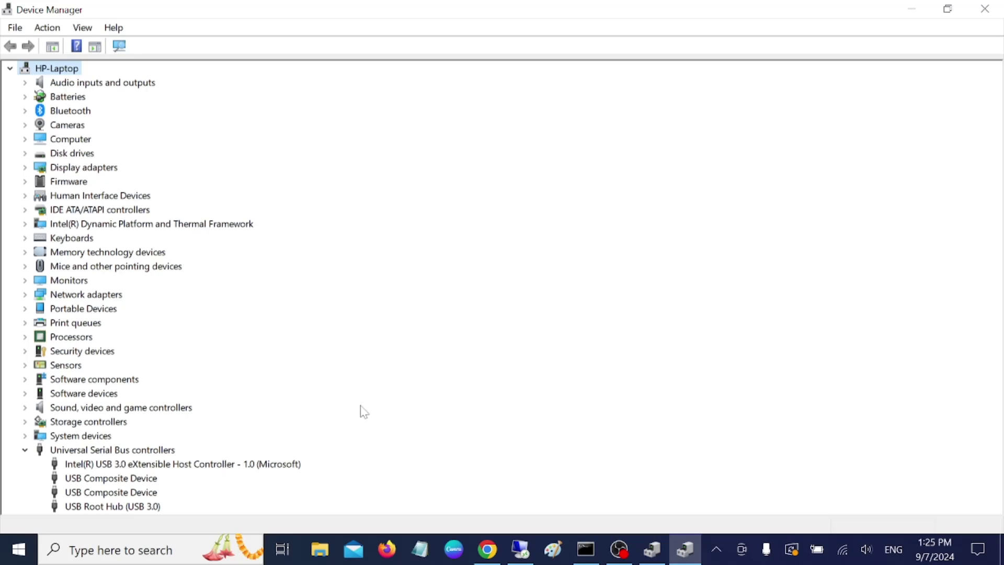
left_click(123, 469)
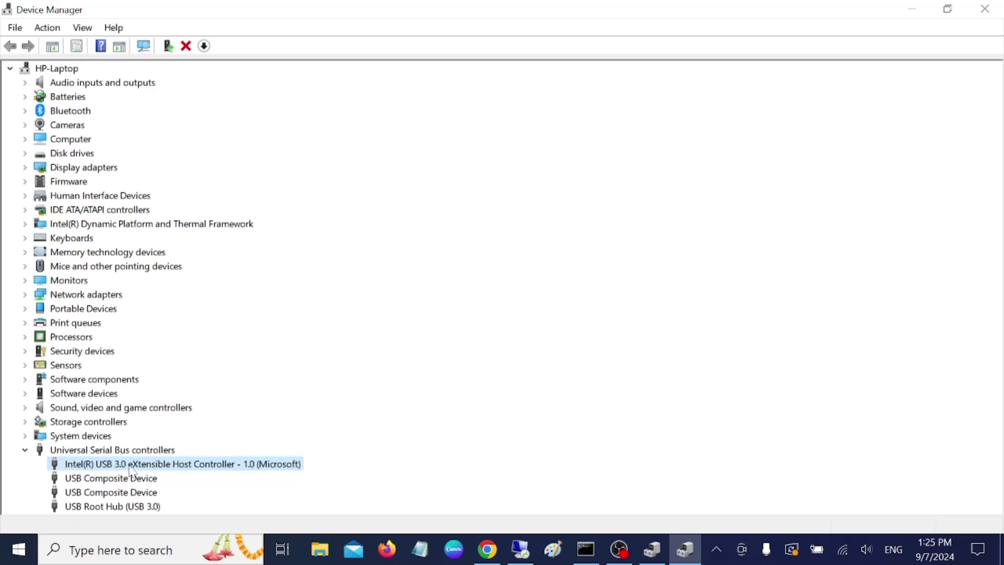
- Update the Intel USB 3.0 controller's driver to USB xHCI Compliant Host Controller from installed drivers
right_click(151, 467)
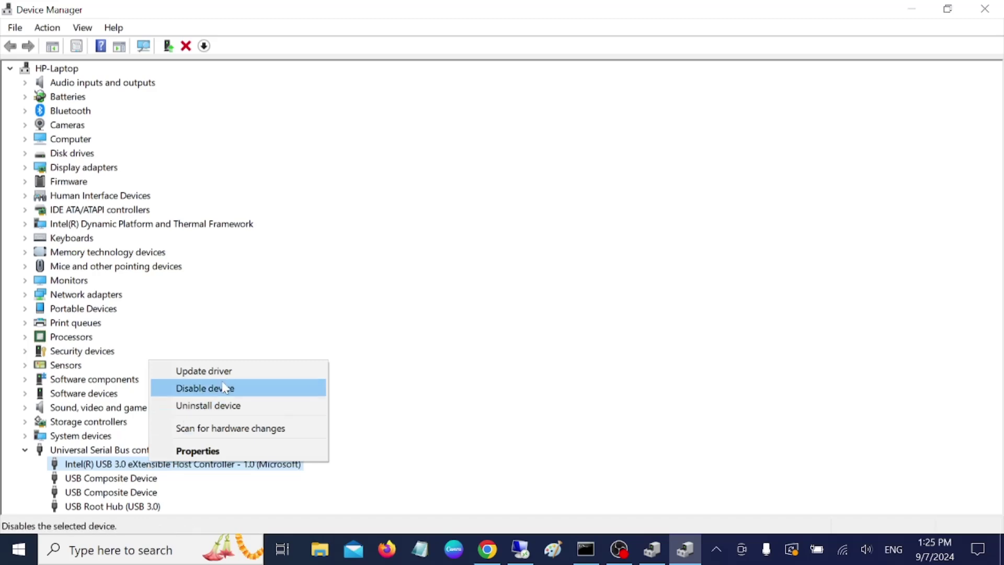
left_click(226, 371)
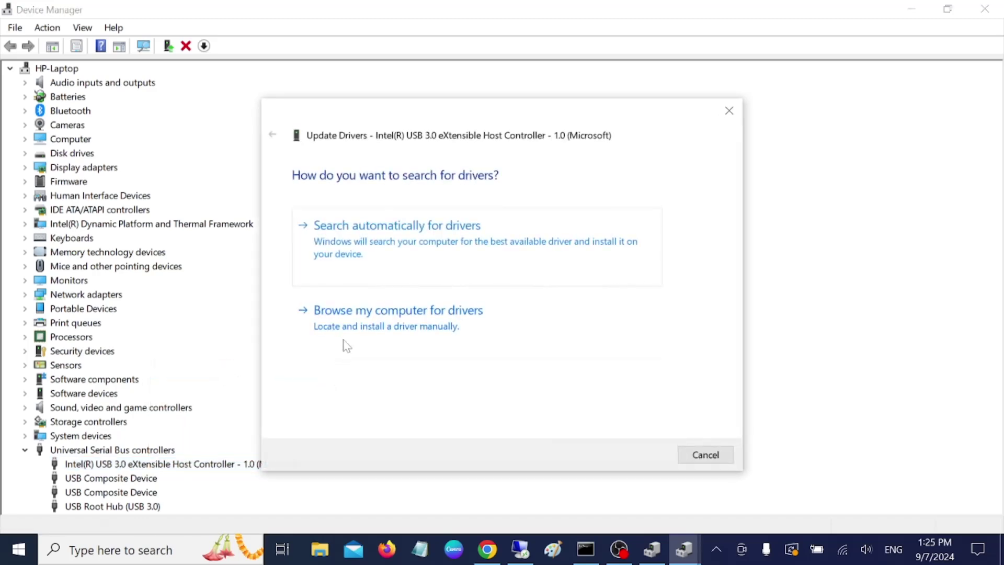
left_click(395, 326)
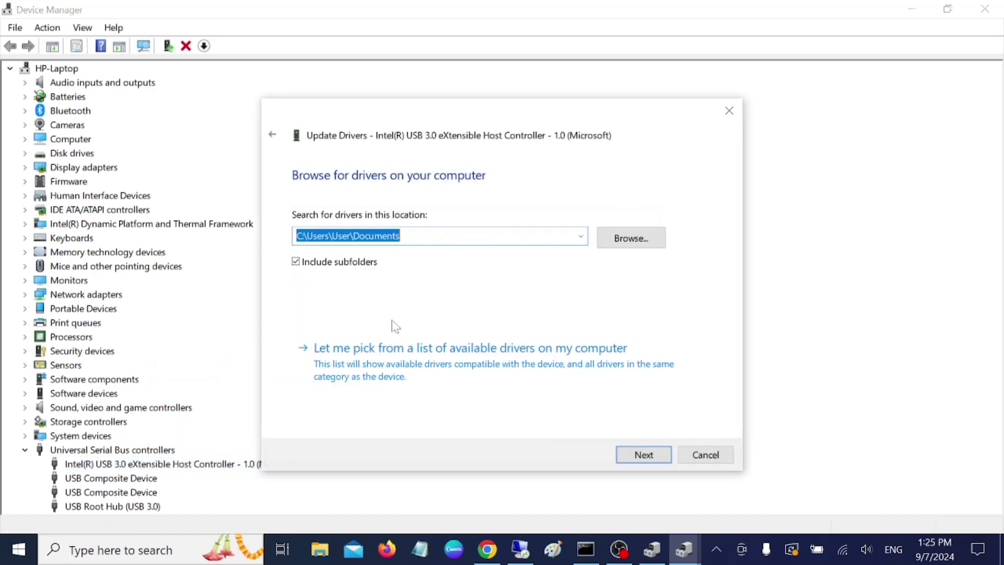
left_click(426, 364)
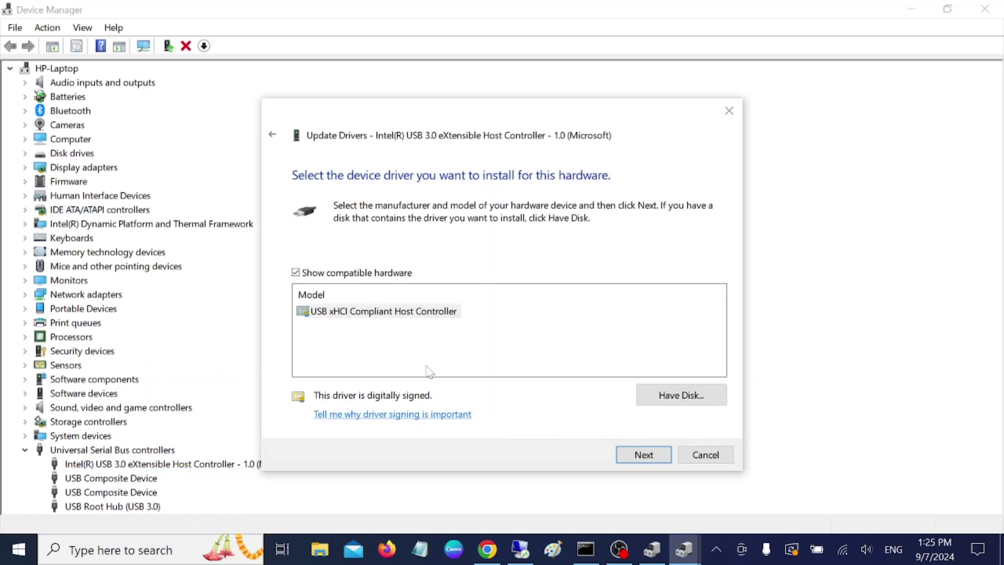
left_click(380, 316)
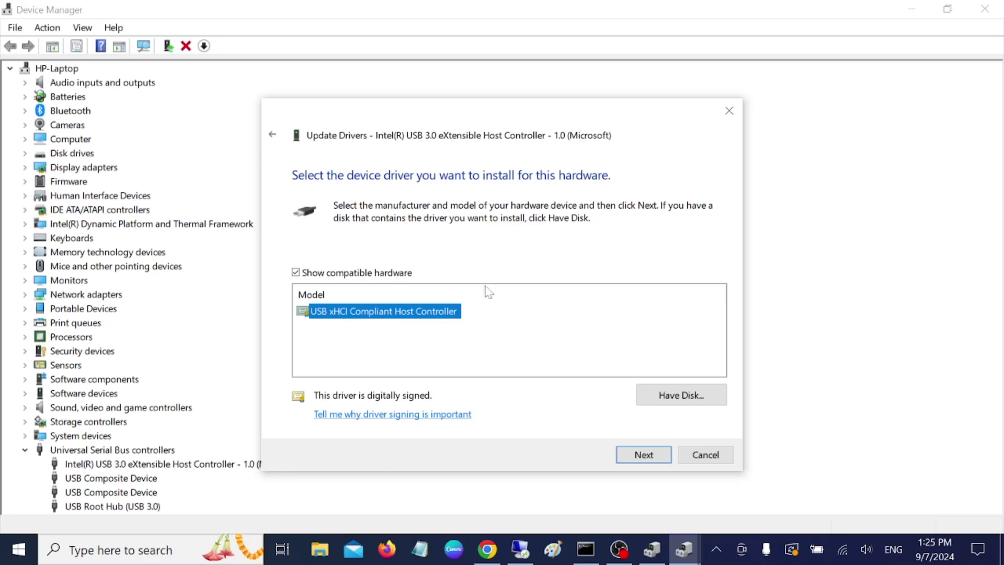
left_click(645, 458)
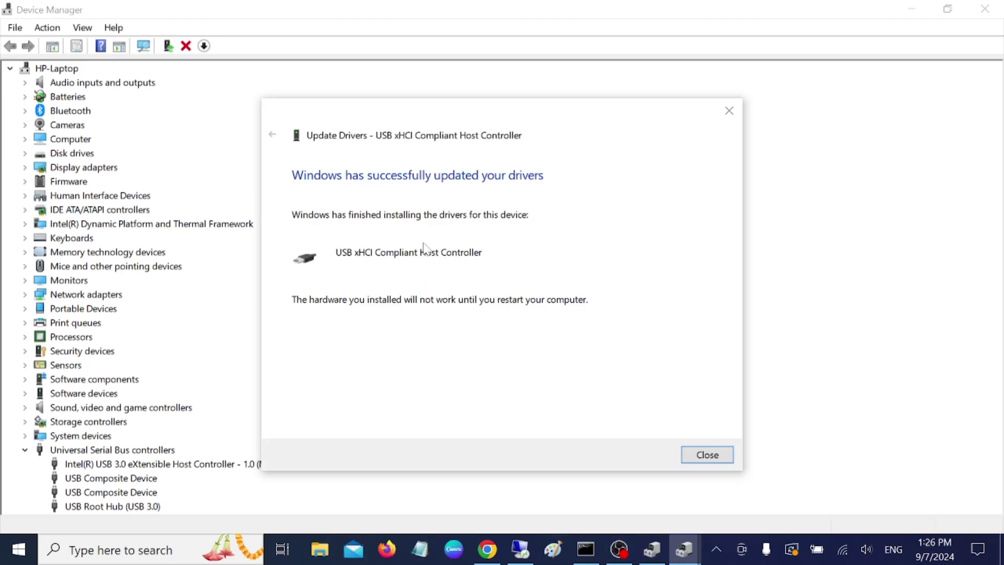
- Close the driver update confirmation, decline the restart, and search the taskbar for 'contr'
left_click(708, 455)
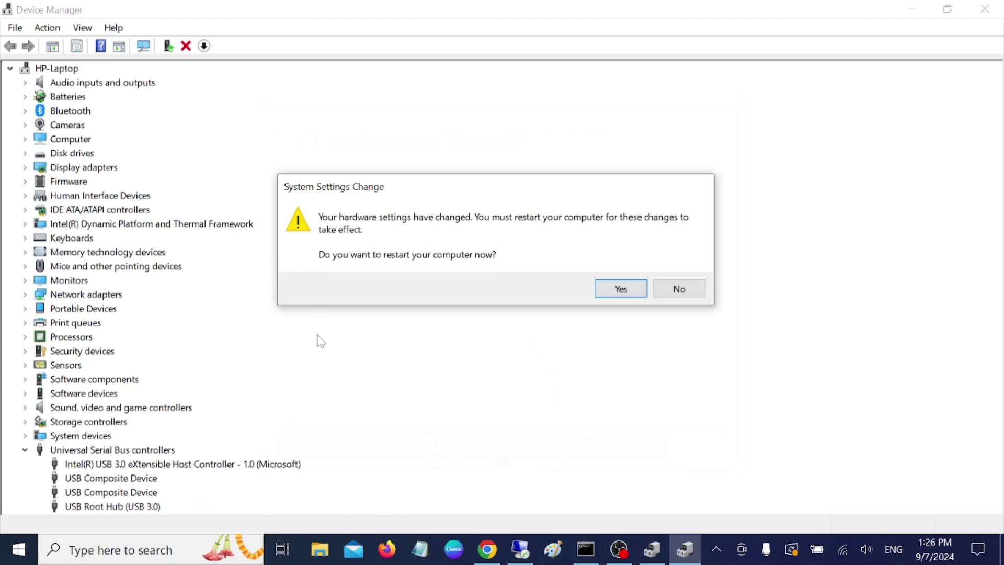
left_click_drag(498, 192, 381, 189)
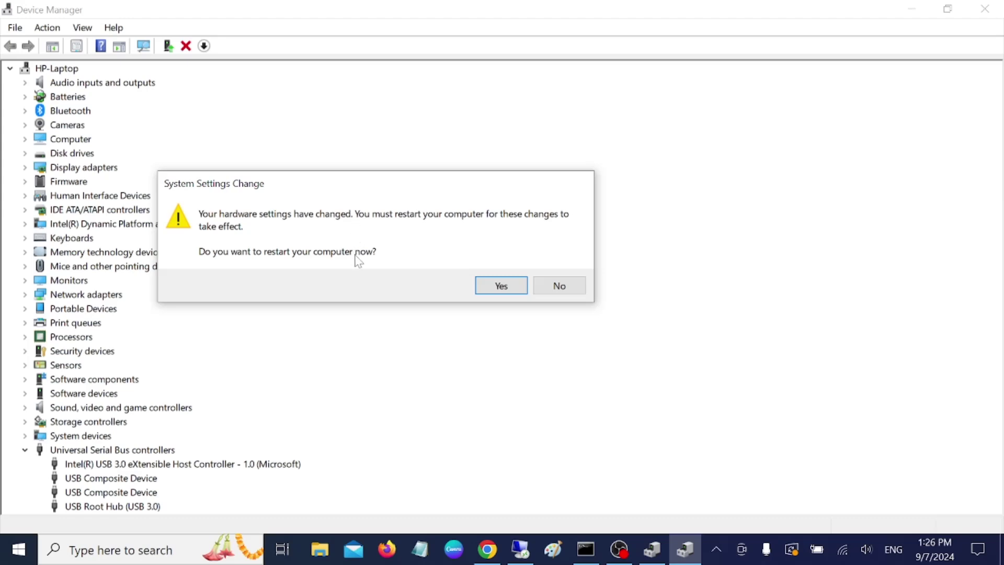
left_click(556, 288)
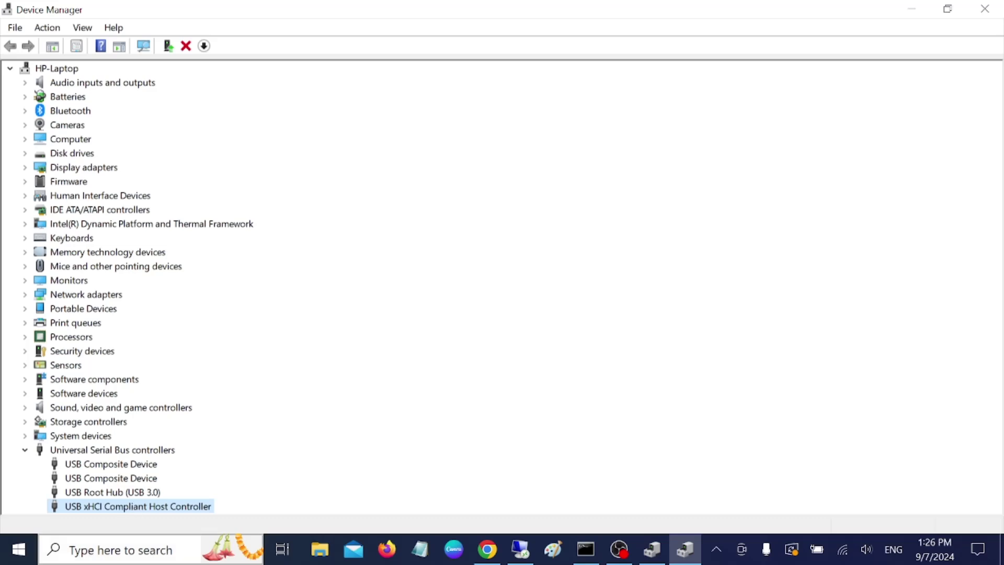
left_click(120, 550)
type("contr")
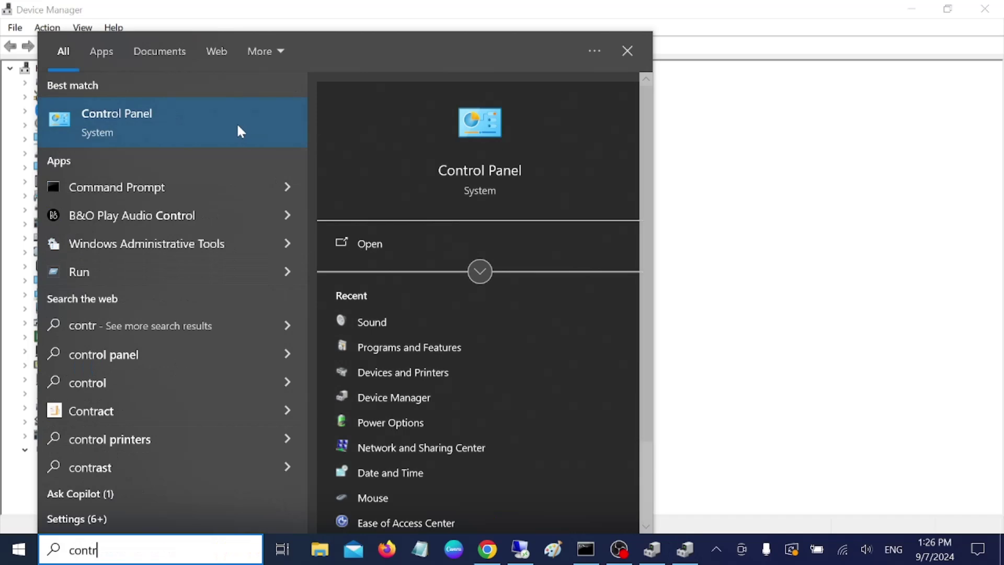
- Open Control Panel in large icons view, then Power Options' Balanced plan settings
left_click(209, 131)
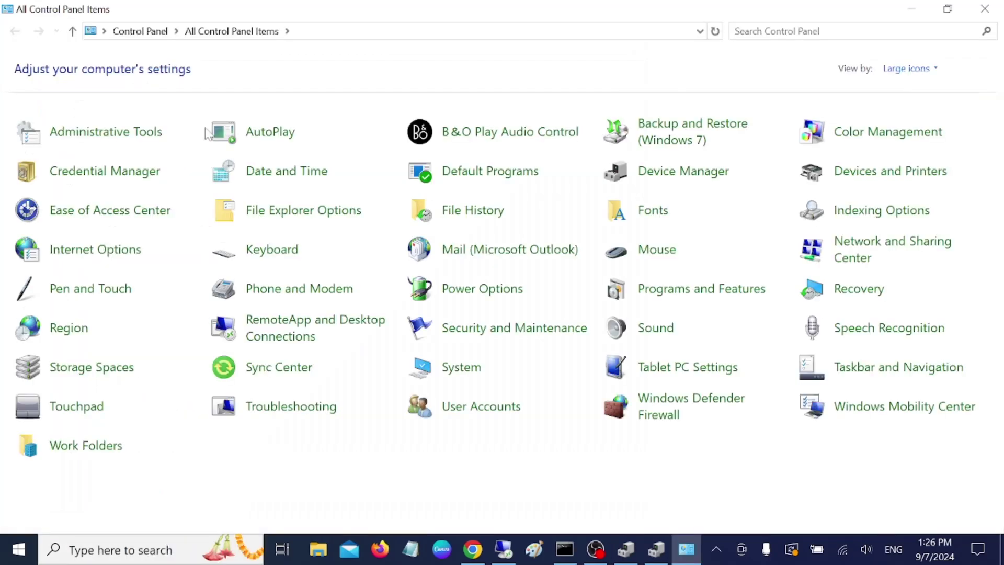
left_click(907, 68)
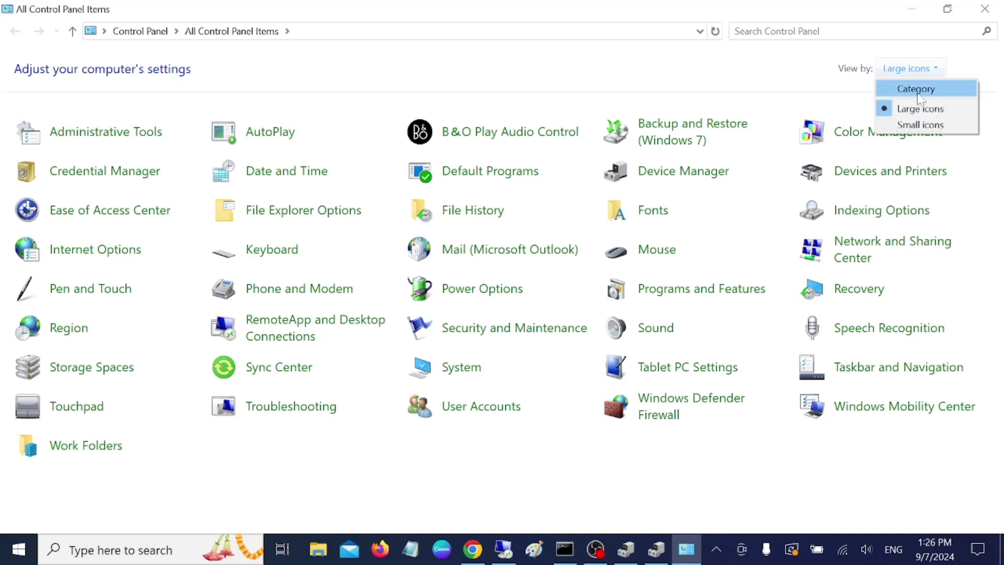
left_click(904, 87)
left_click(737, 74)
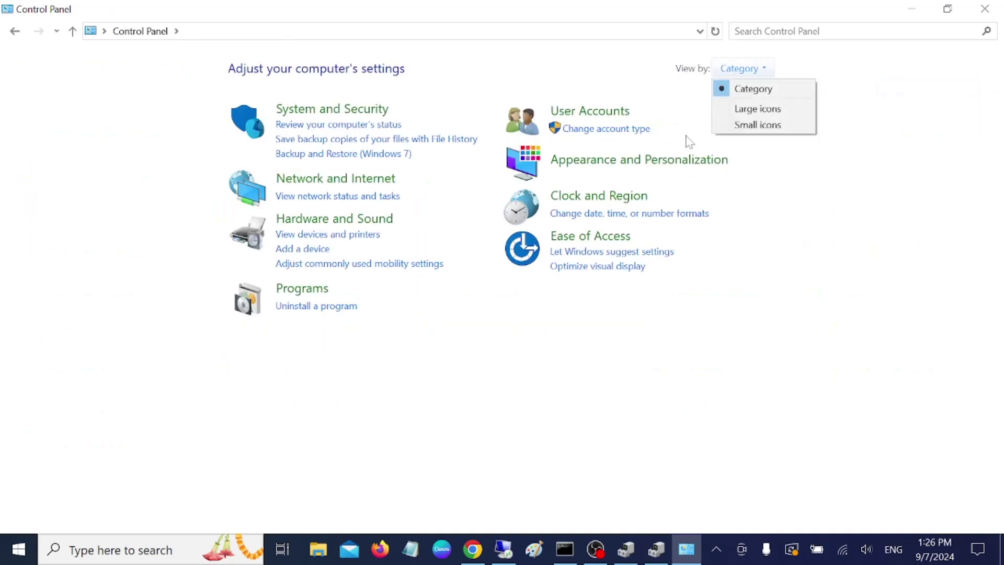
left_click(765, 108)
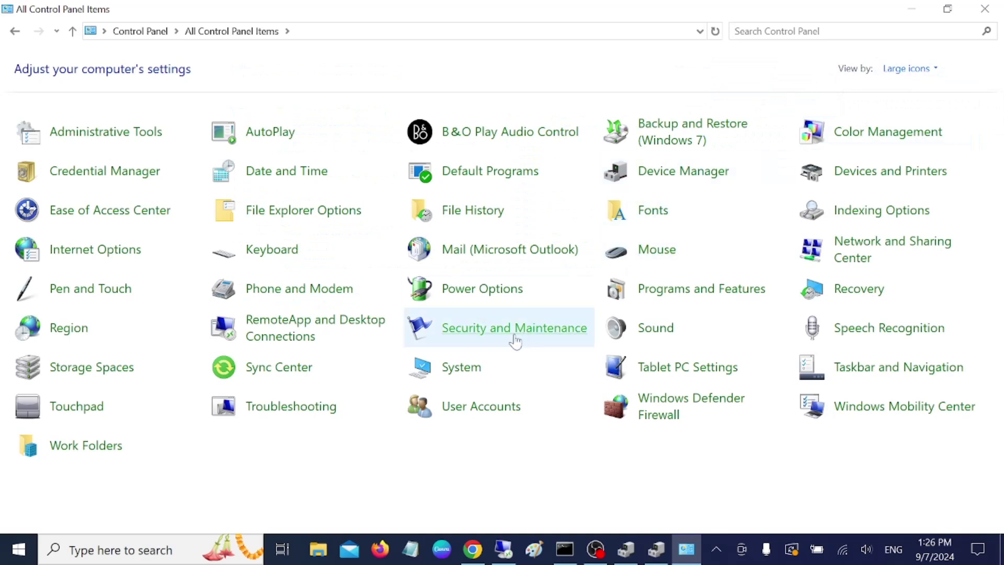
left_click(468, 303)
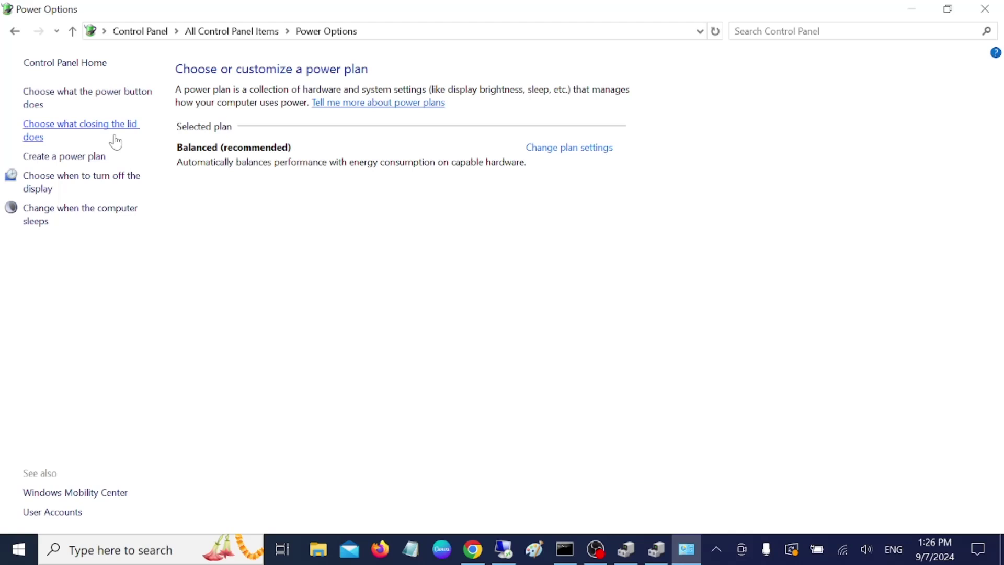
left_click(569, 151)
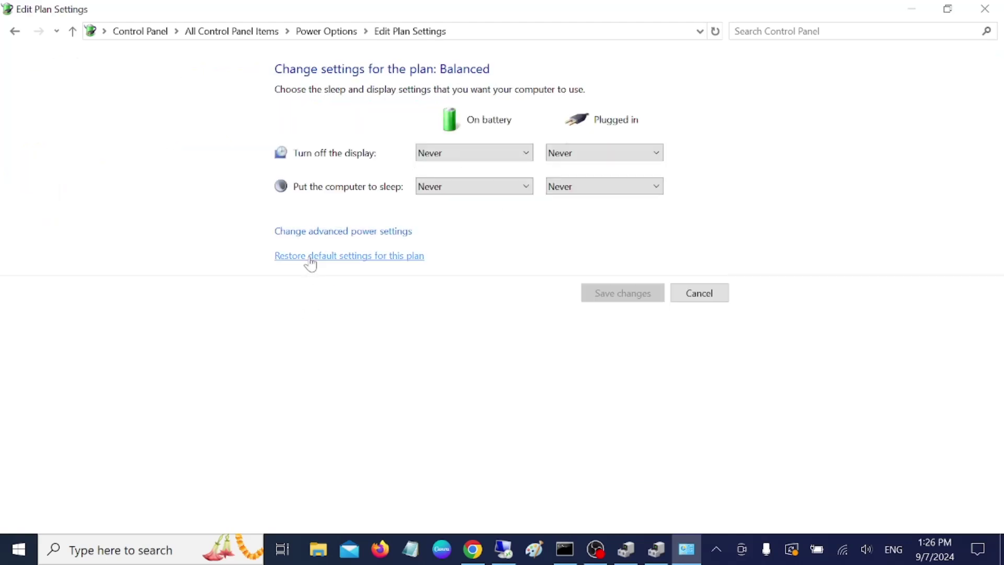
- Open advanced power settings and expand USB settings > USB selective suspend setting
left_click(355, 237)
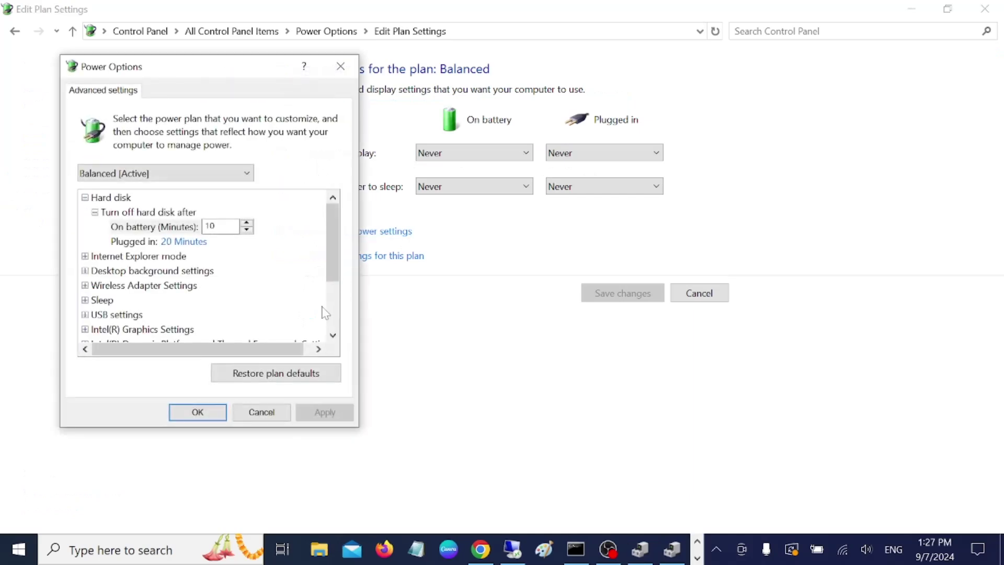
left_click_drag(243, 67, 500, 75)
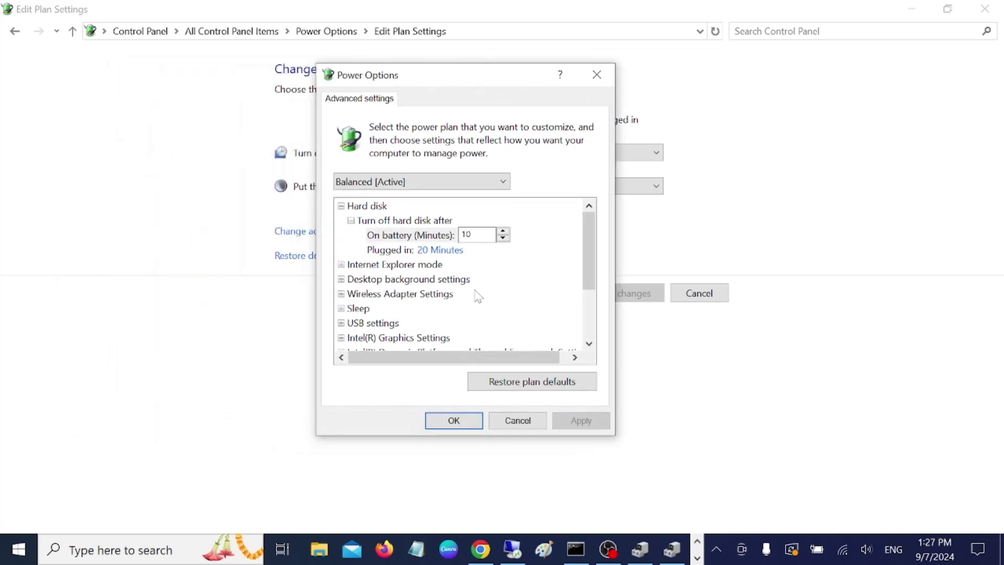
scroll(474, 300, "down", 1)
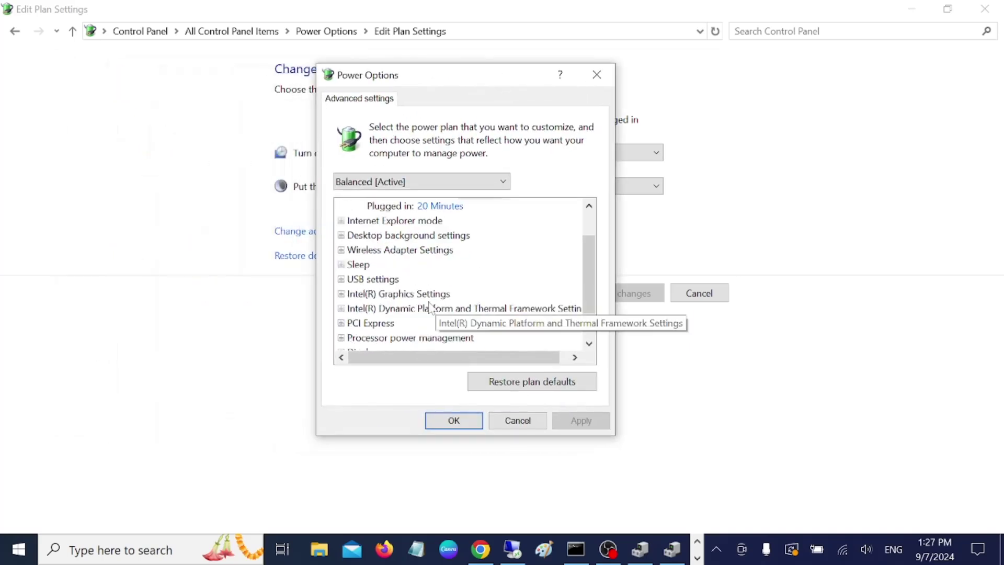
left_click(341, 279)
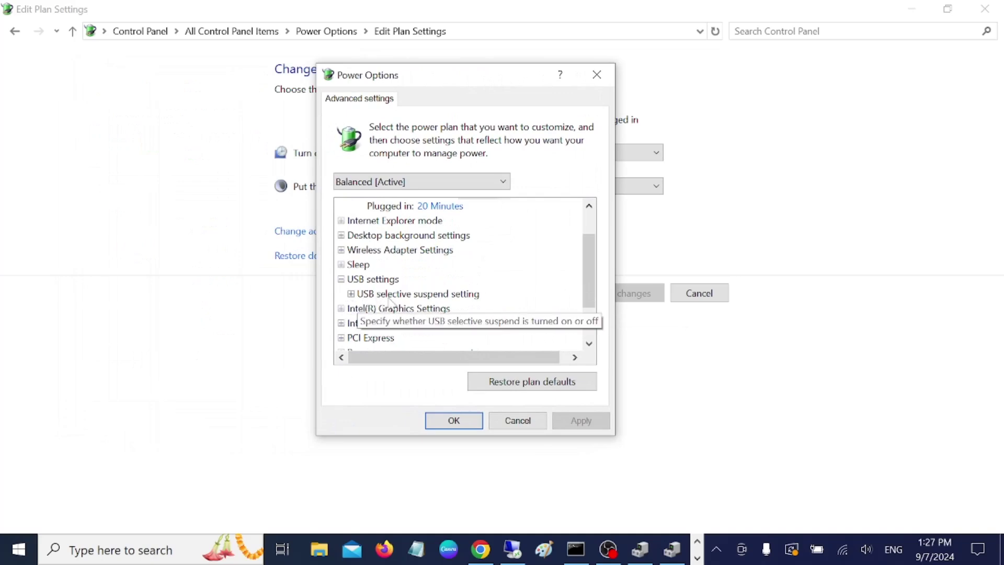
left_click(351, 294)
scroll(499, 285, "down", 2)
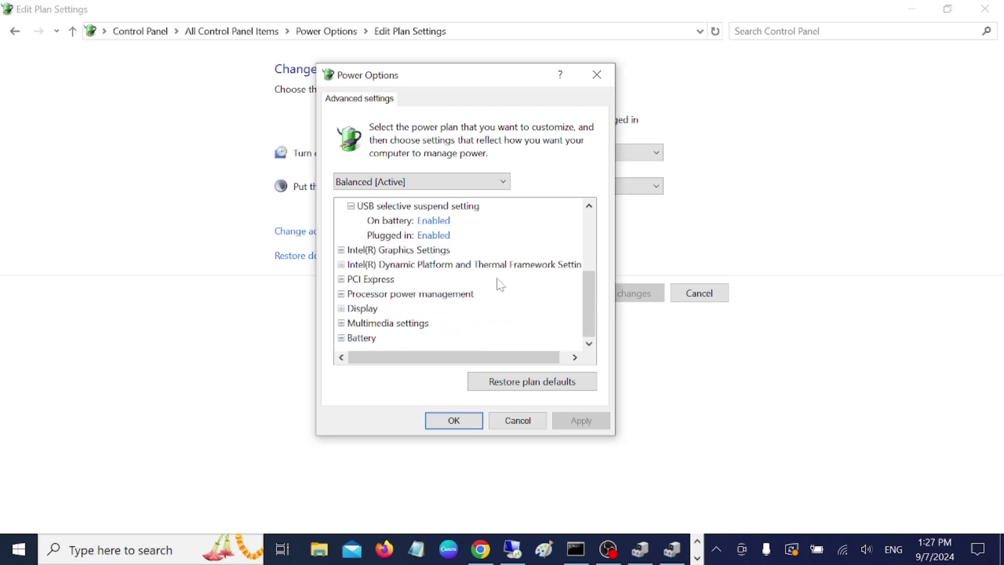
- Set USB selective suspend to Disabled on battery and plugged in, then apply and OK
left_click(434, 220)
left_click(441, 221)
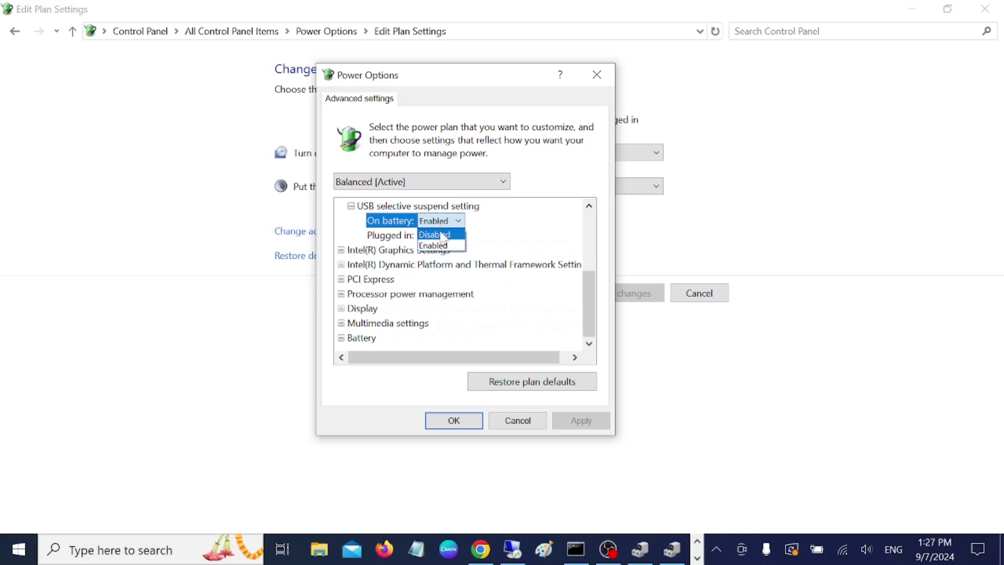
left_click(441, 237)
left_click(435, 236)
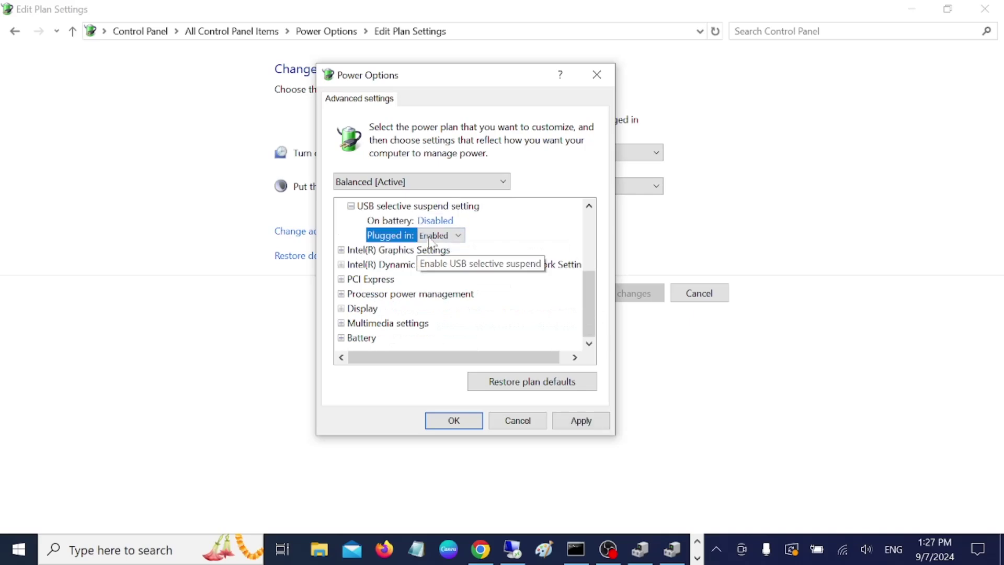
left_click(435, 236)
left_click(434, 249)
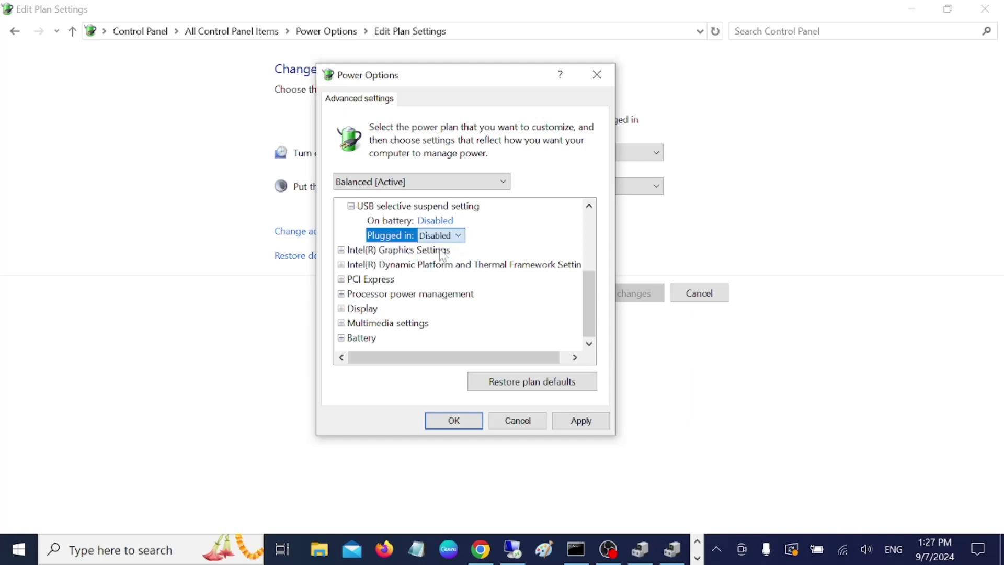
scroll(459, 256, "up", 1)
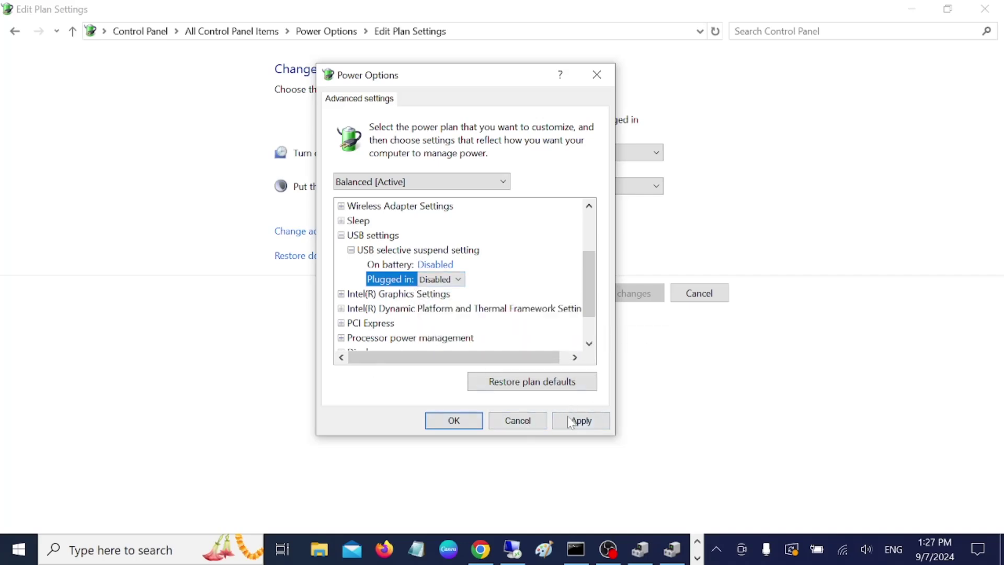
left_click(593, 424)
left_click(453, 420)
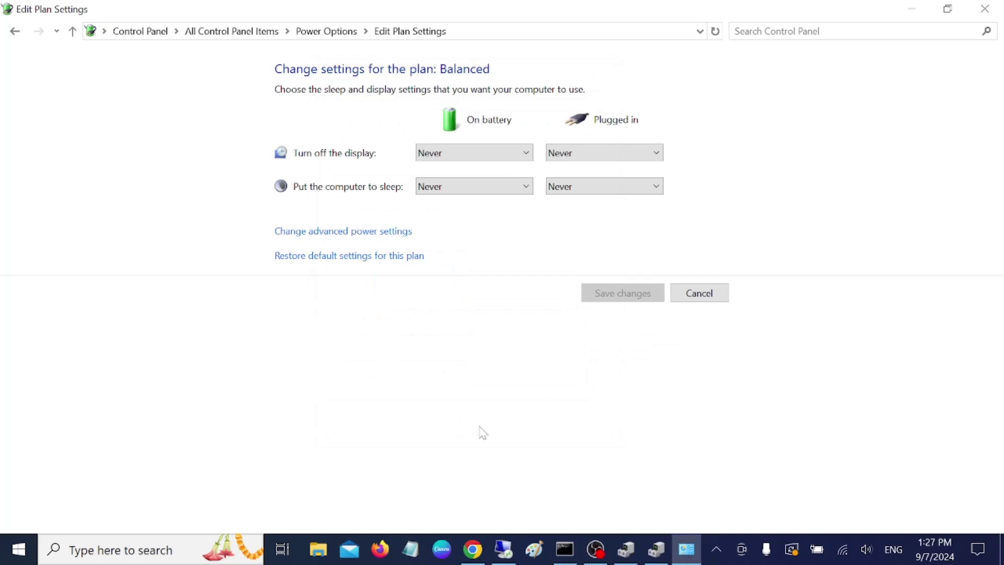
- Close the Balanced plan's Edit Plan Settings window, returning to Device Manager
left_click(716, 549)
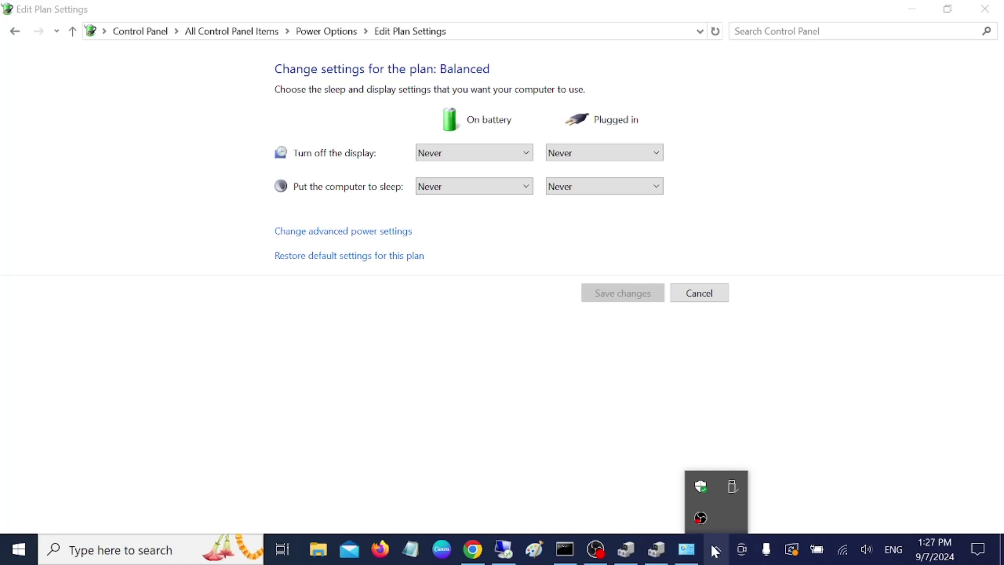
left_click(621, 501)
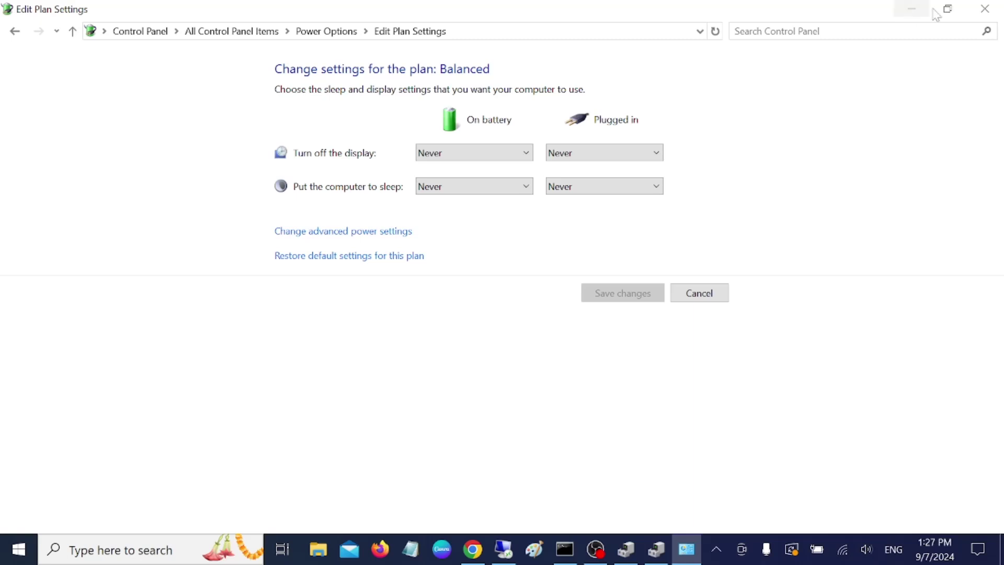
left_click(985, 8)
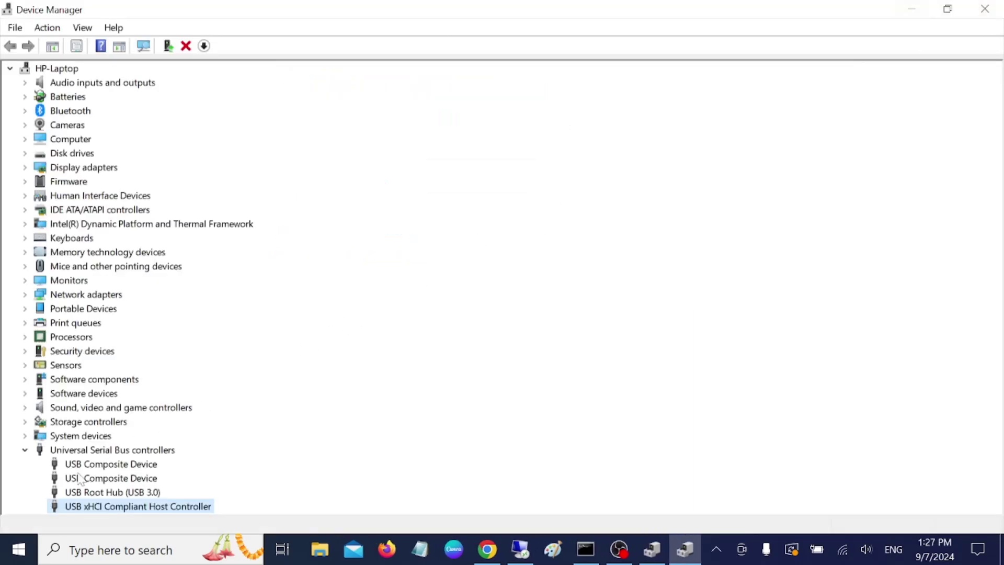
- Re-expand Universal Serial Bus controllers, inspect USB Root Hub (USB 3.0), then collapse the category
left_click(25, 450)
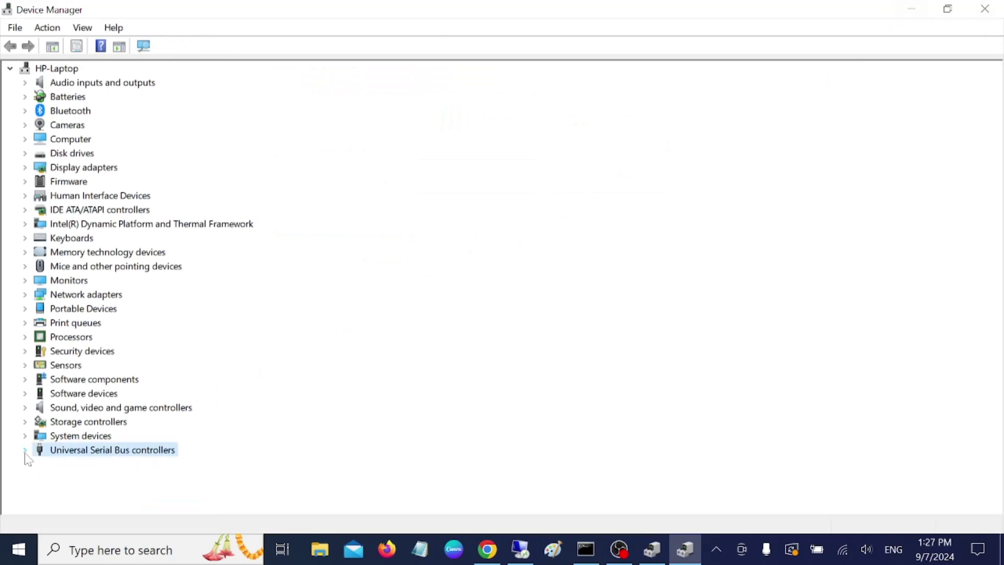
left_click(25, 451)
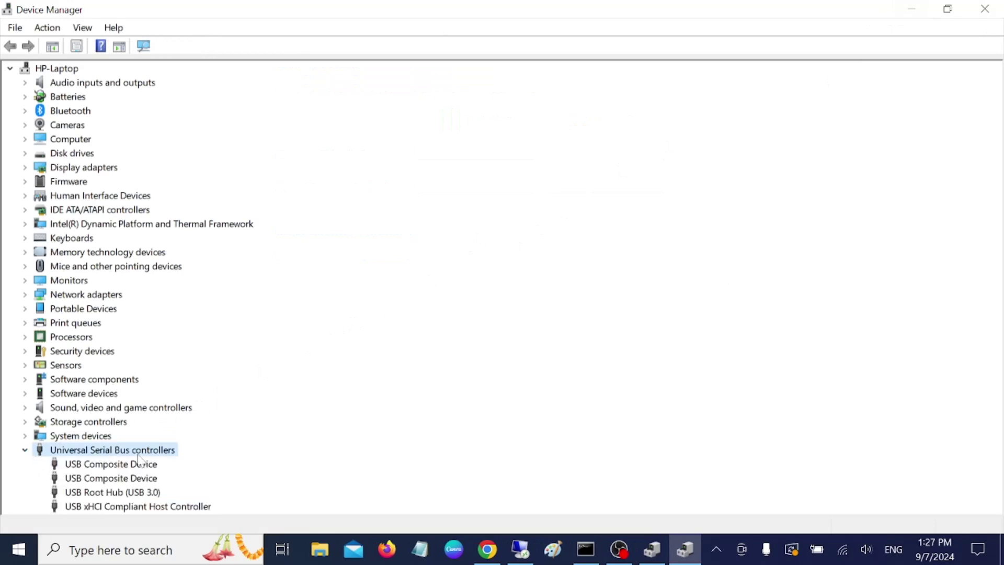
left_click(149, 492)
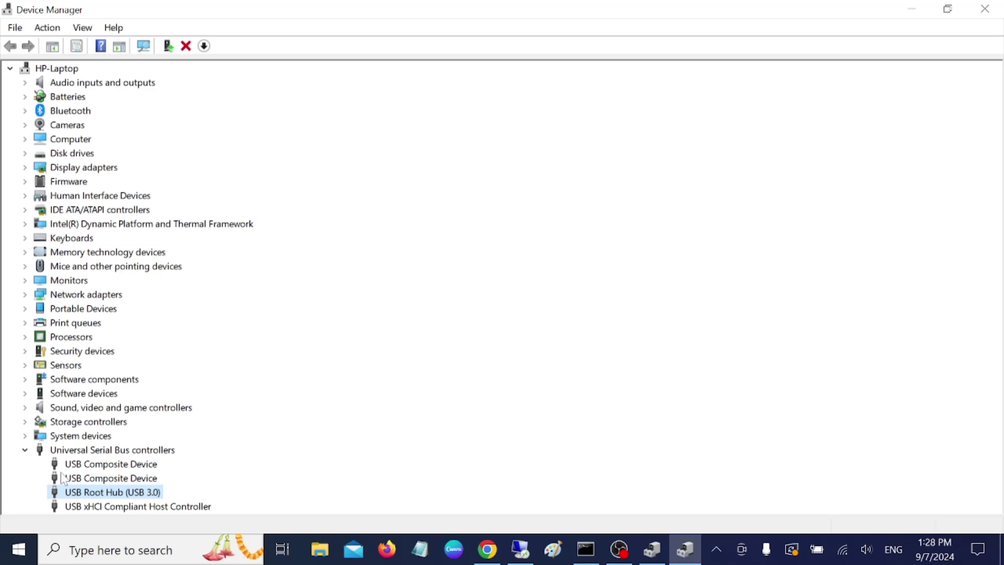
left_click(25, 450)
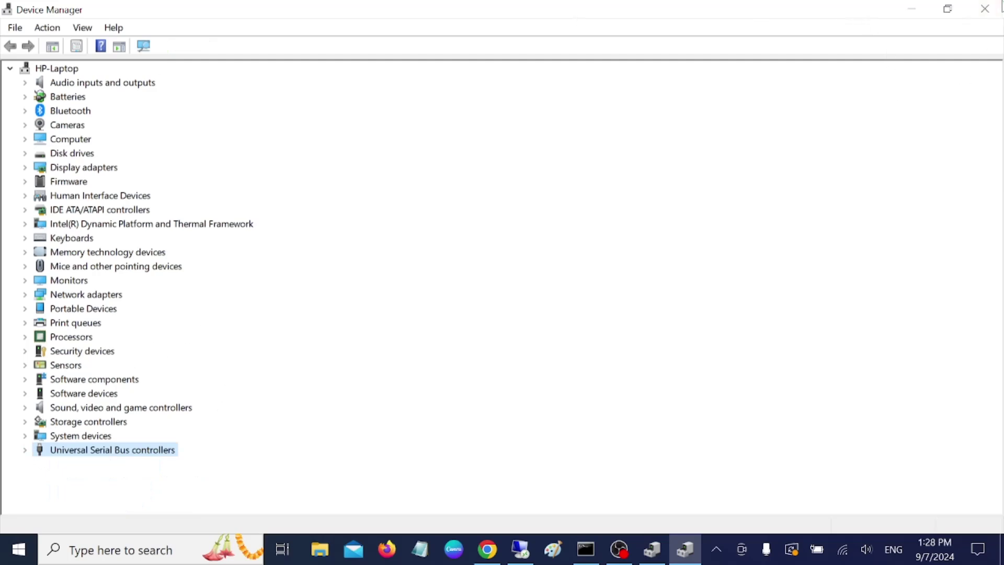
- Close the Device Manager window
left_click(993, 10)
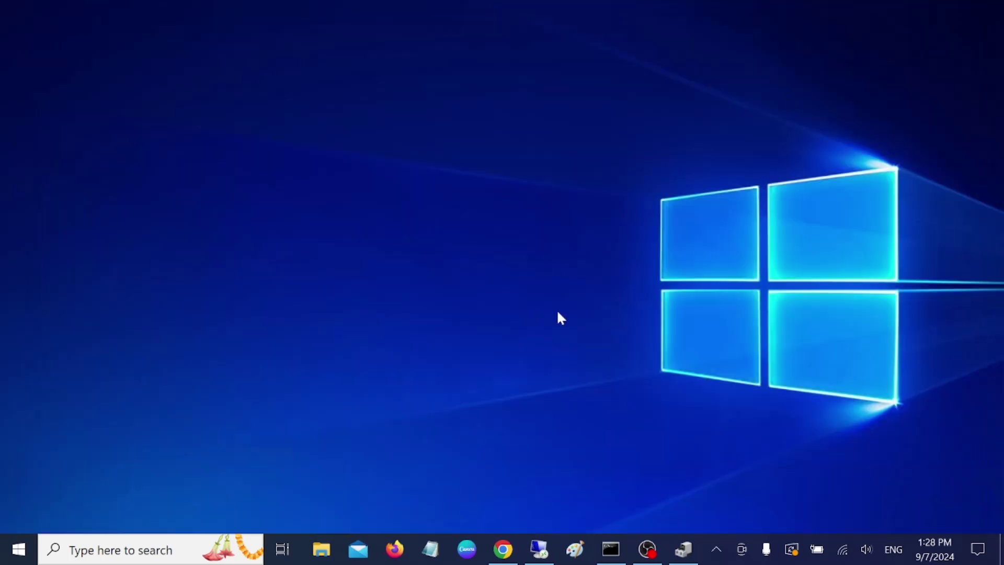